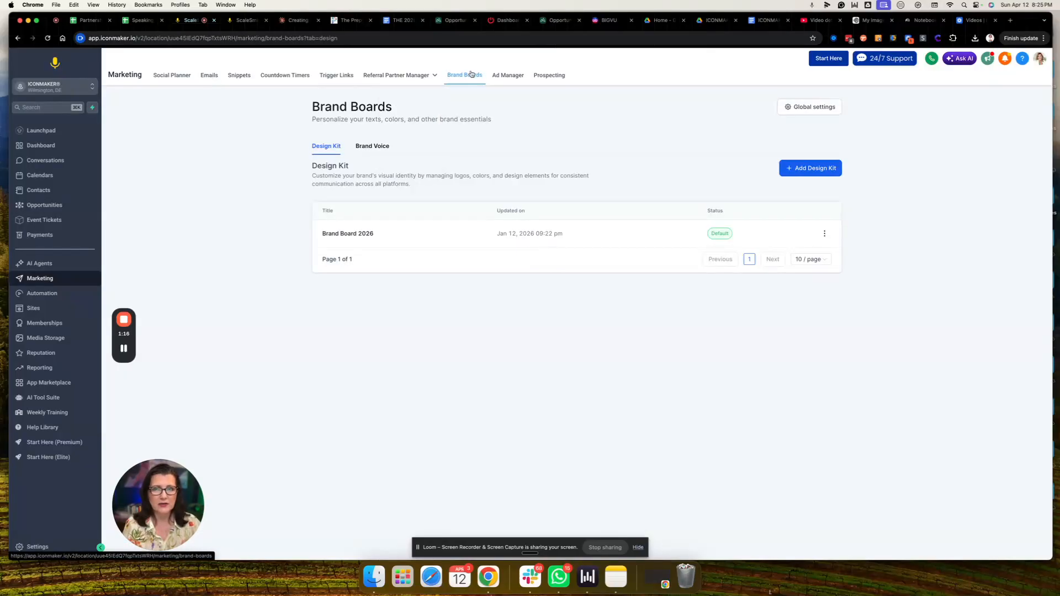
Step: Show the brand voices saved in Brand Boards
{"action": "mouse_move", "coordinate": [421, 76]}
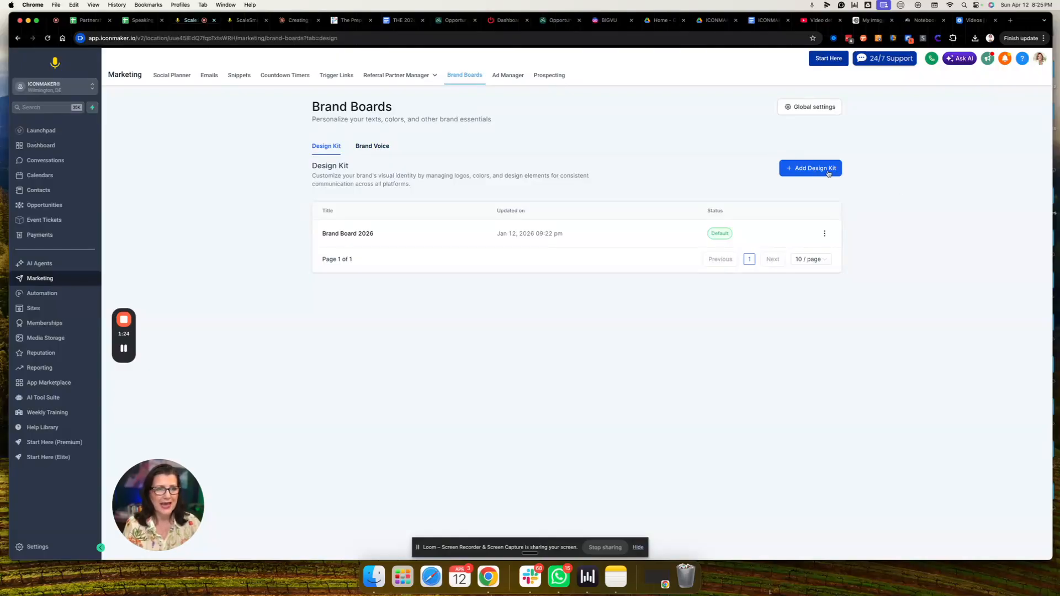
{"action": "left_click", "coordinate": [381, 148]}
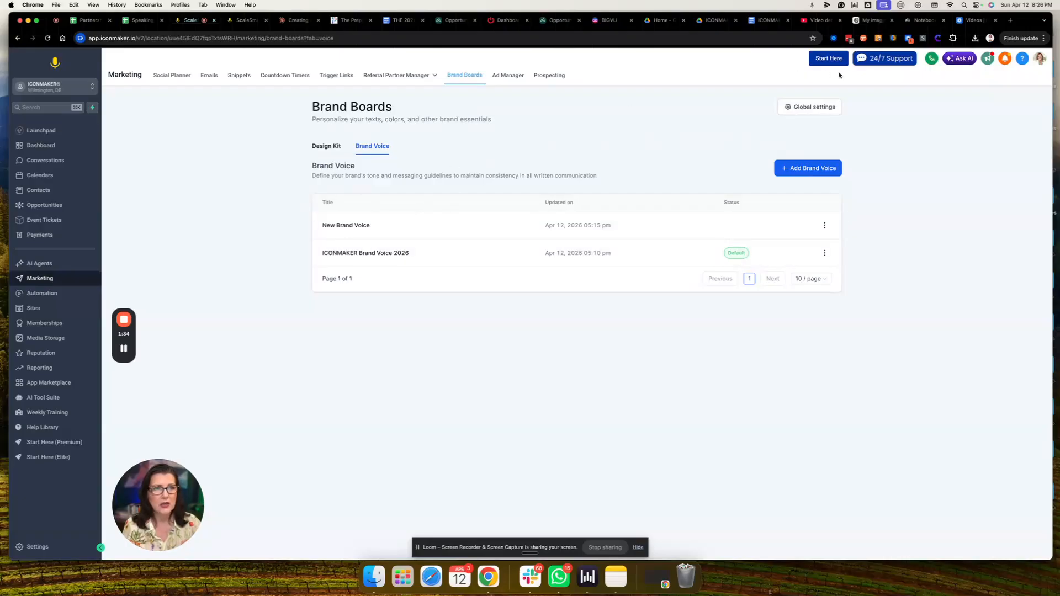
Step: Switch to the ICONMAKER® 2026 notebook in NotebookLM and review the chat's brand voice questions and generated answers
{"action": "left_click", "coordinate": [927, 22]}
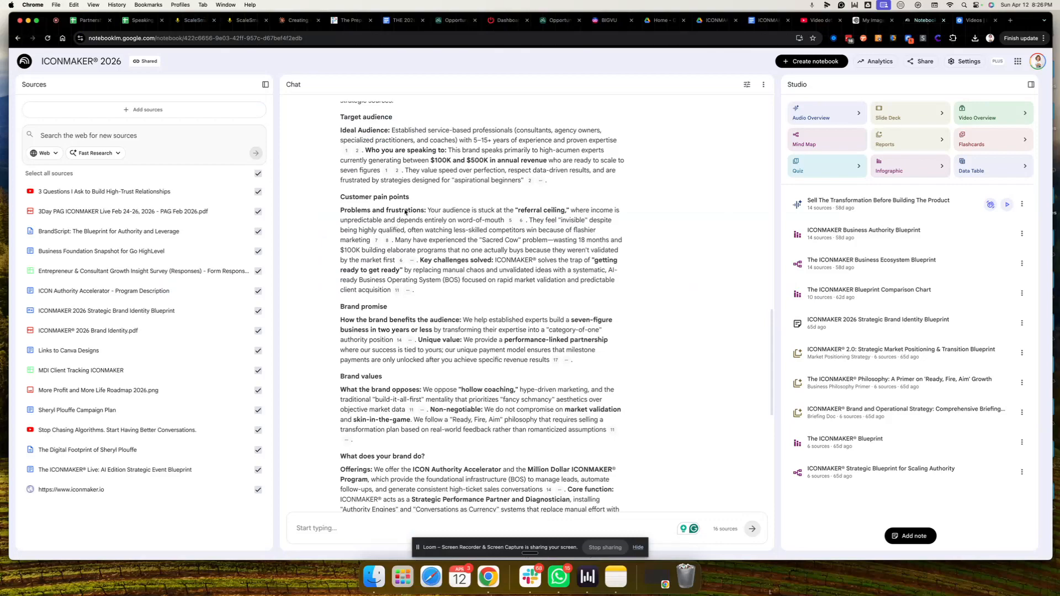
{"action": "scroll", "coordinate": [409, 215], "scroll_direction": "up", "scroll_amount": 8}
{"action": "scroll", "coordinate": [409, 214], "scroll_direction": "down", "scroll_amount": 3}
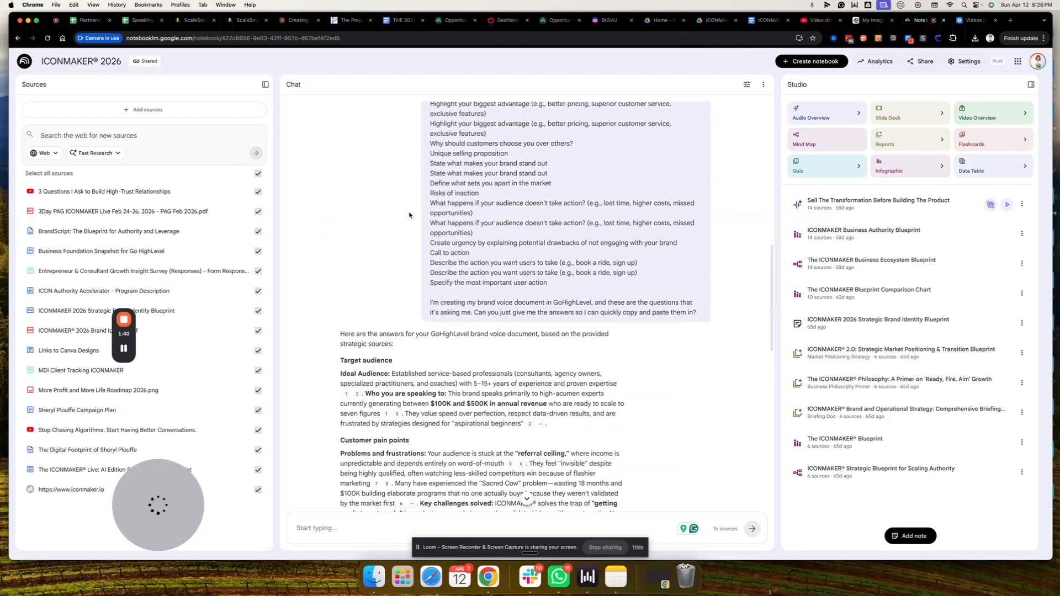
{"action": "scroll", "coordinate": [409, 213], "scroll_direction": "up", "scroll_amount": 10}
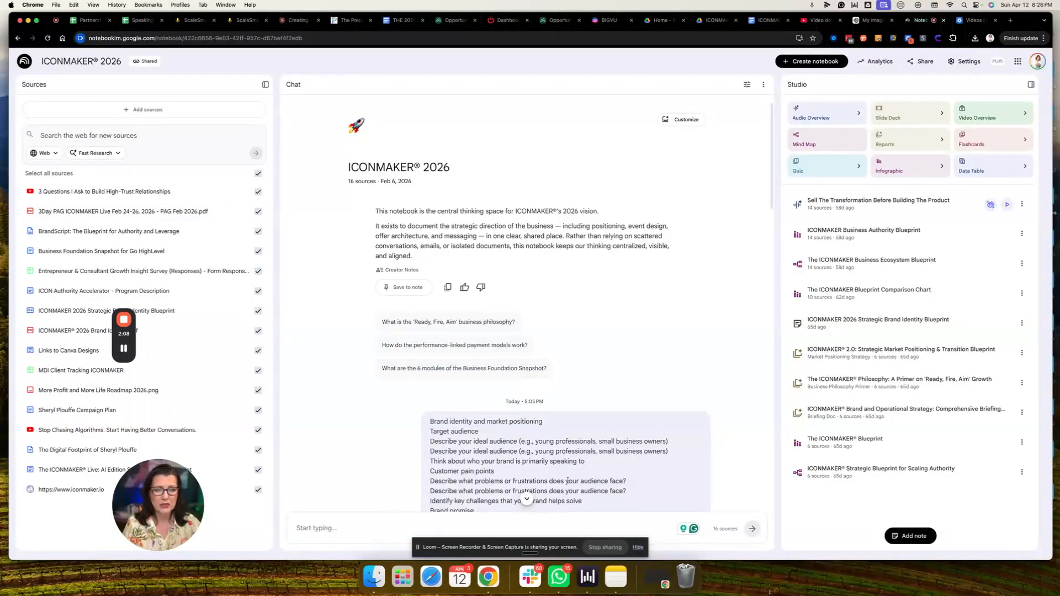
{"action": "scroll", "coordinate": [594, 451], "scroll_direction": "down", "scroll_amount": 2}
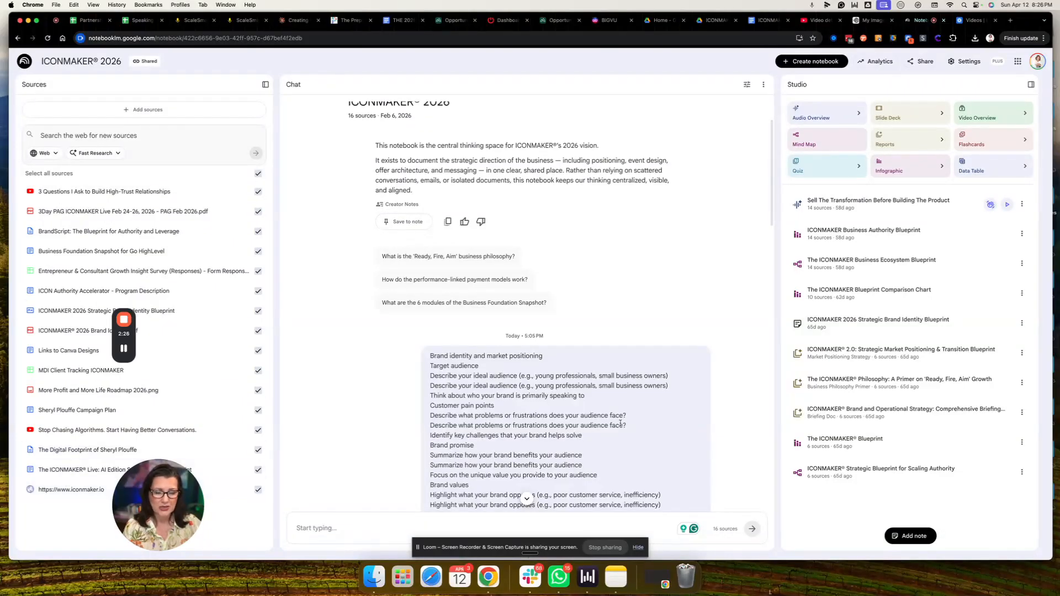
{"action": "scroll", "coordinate": [619, 422], "scroll_direction": "down", "scroll_amount": 15}
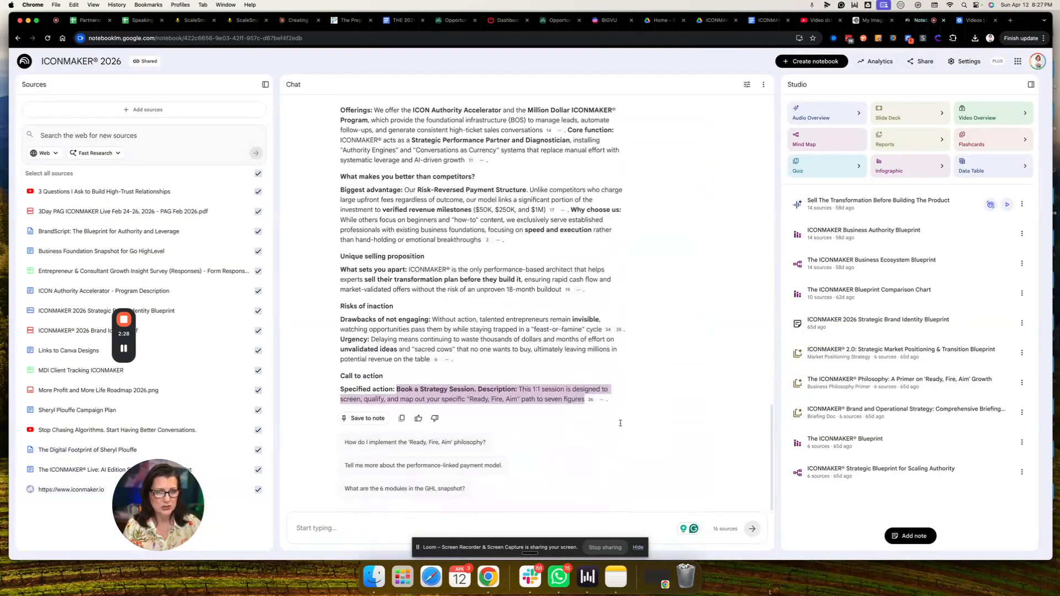
{"action": "scroll", "coordinate": [620, 422], "scroll_direction": "up", "scroll_amount": 15}
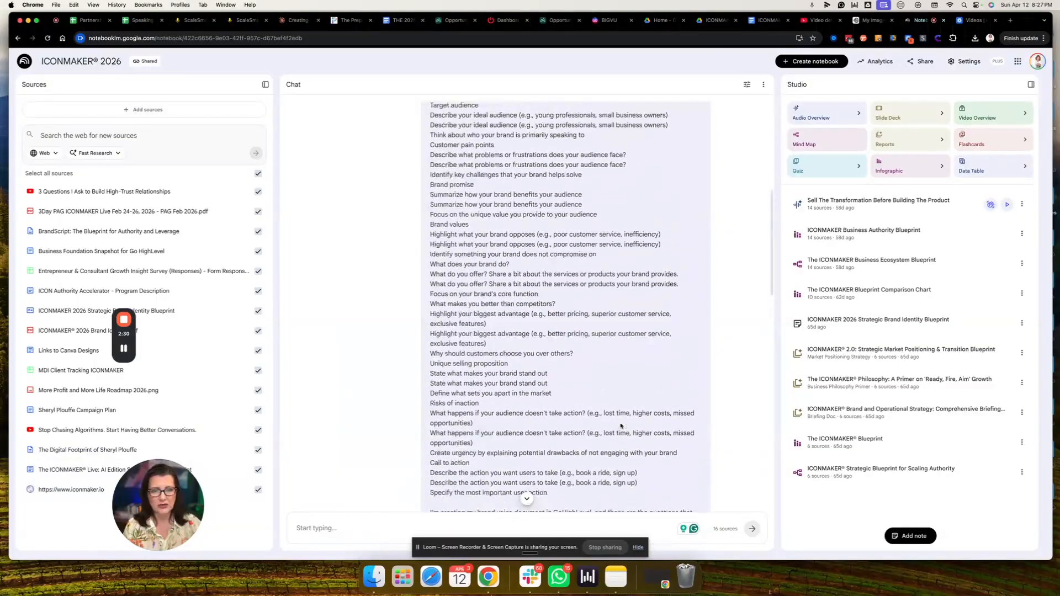
Step: Examine the pasted brand voice questions in the chat prompt and highlight its closing request for answers to copy and paste
{"action": "scroll", "coordinate": [621, 426], "scroll_direction": "up", "scroll_amount": 2}
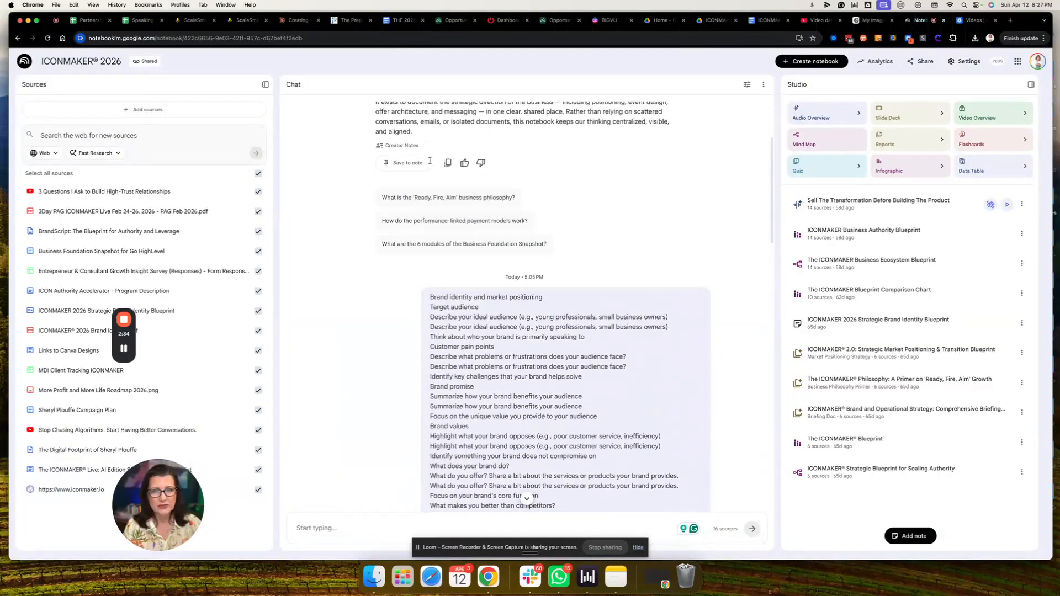
{"action": "scroll", "coordinate": [433, 160], "scroll_direction": "up", "scroll_amount": 5}
{"action": "scroll", "coordinate": [436, 166], "scroll_direction": "down", "scroll_amount": 10}
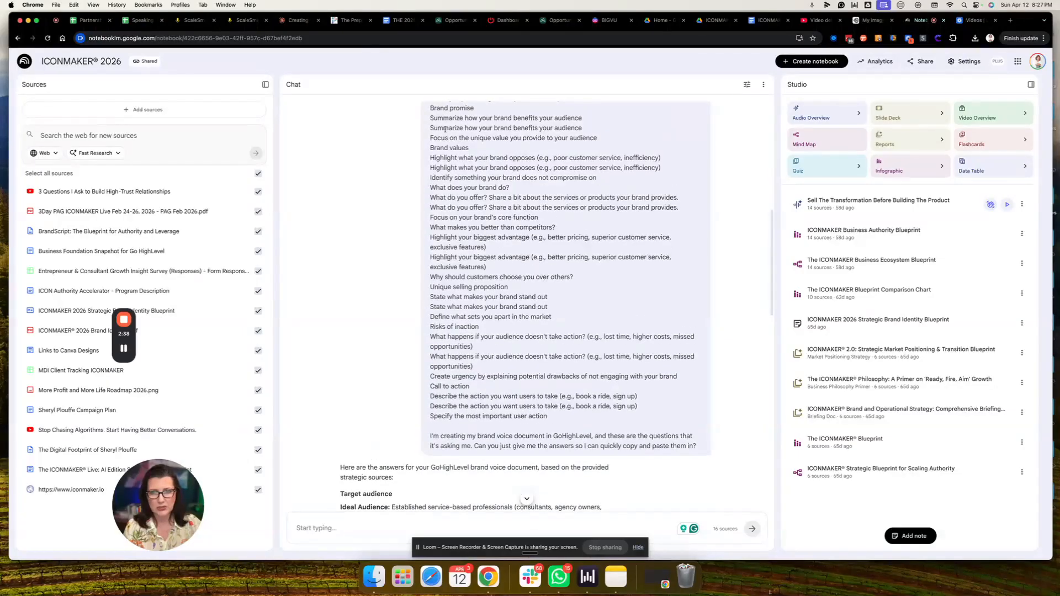
{"action": "scroll", "coordinate": [470, 357], "scroll_direction": "down", "scroll_amount": 2}
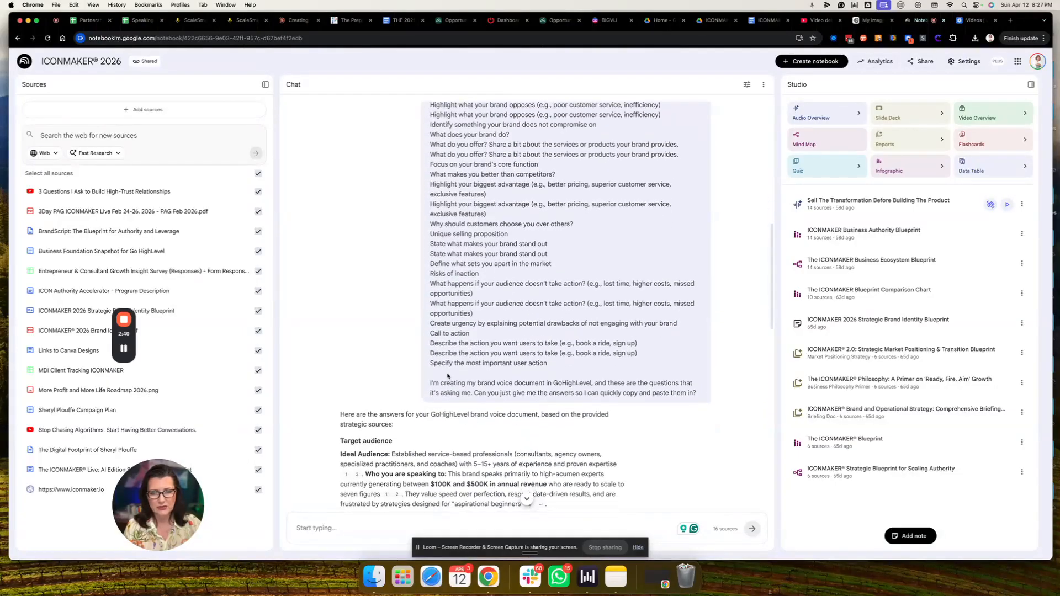
{"action": "left_click_drag", "start_coordinate": [430, 382], "coordinate": [697, 399]}
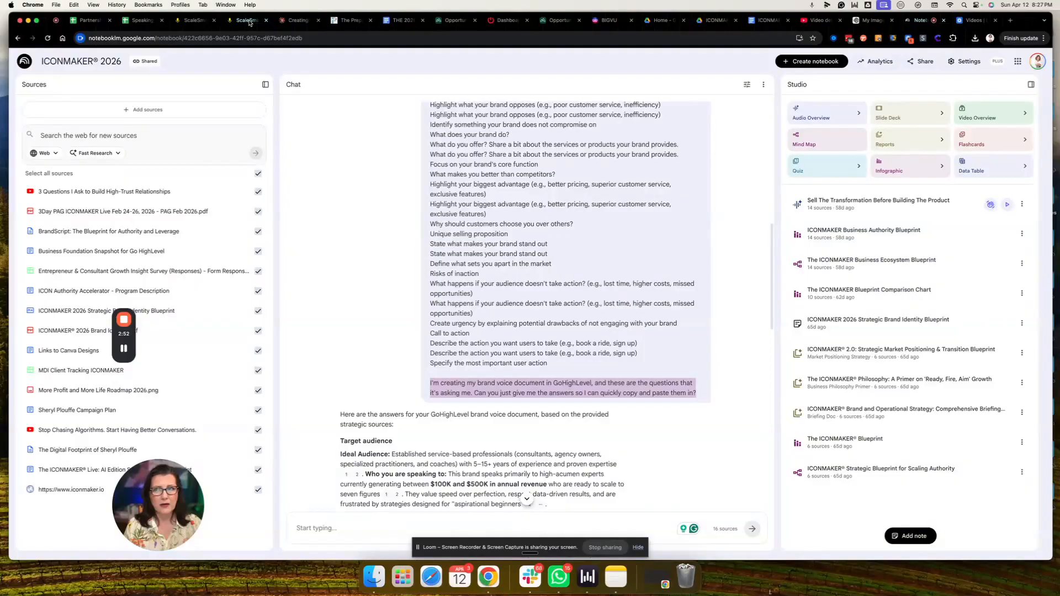
Step: Switch to the New Brand Voice form and select all its text from Business info through Call to action
{"action": "left_click", "coordinate": [249, 22]}
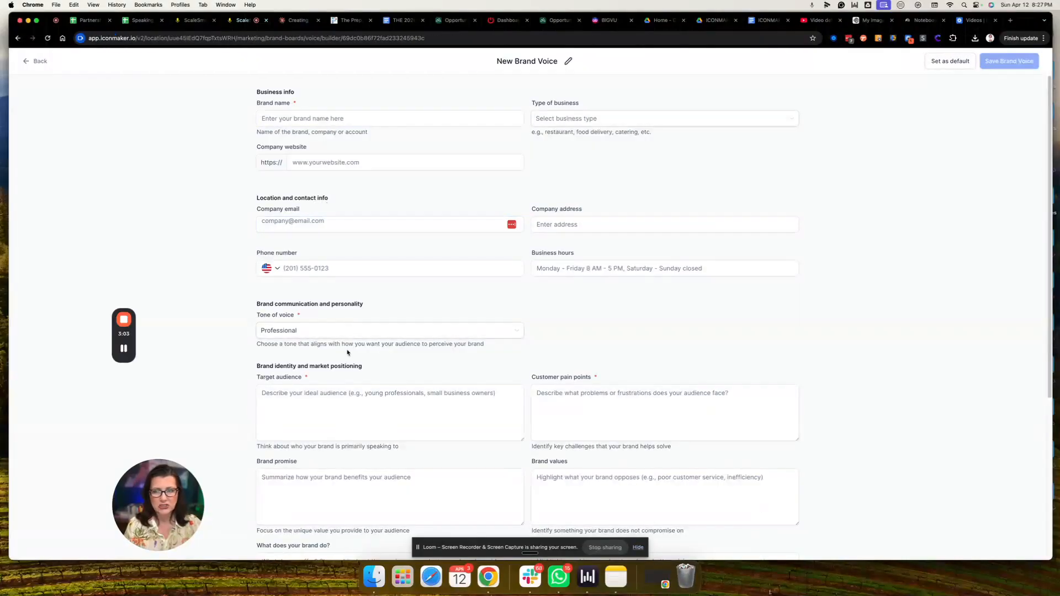
{"action": "scroll", "coordinate": [318, 268], "scroll_direction": "down", "scroll_amount": 3}
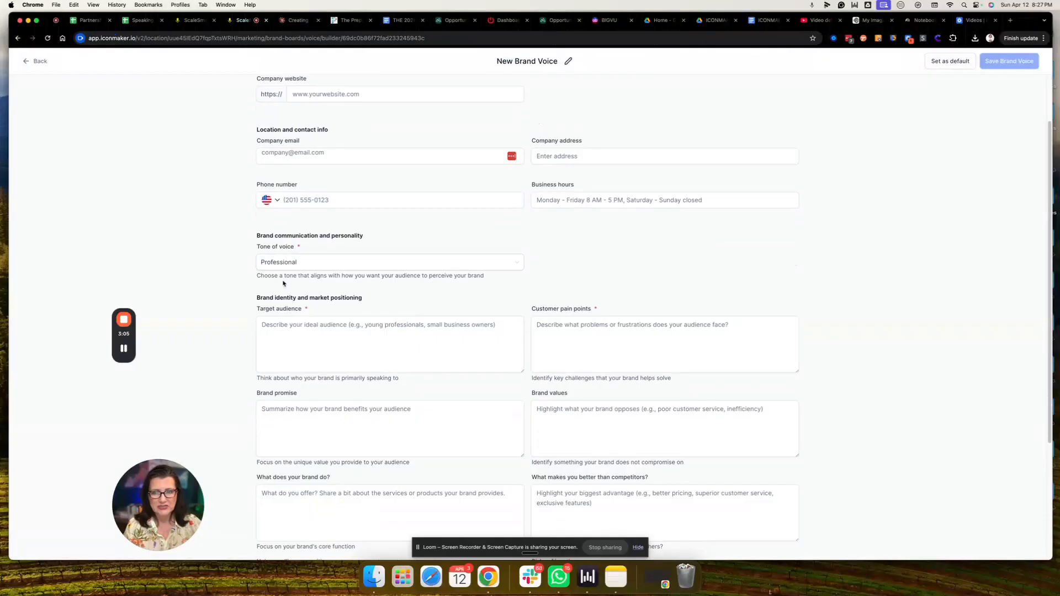
{"action": "scroll", "coordinate": [171, 131], "scroll_direction": "up", "scroll_amount": 3}
{"action": "left_click_drag", "start_coordinate": [184, 109], "coordinate": [397, 556]}
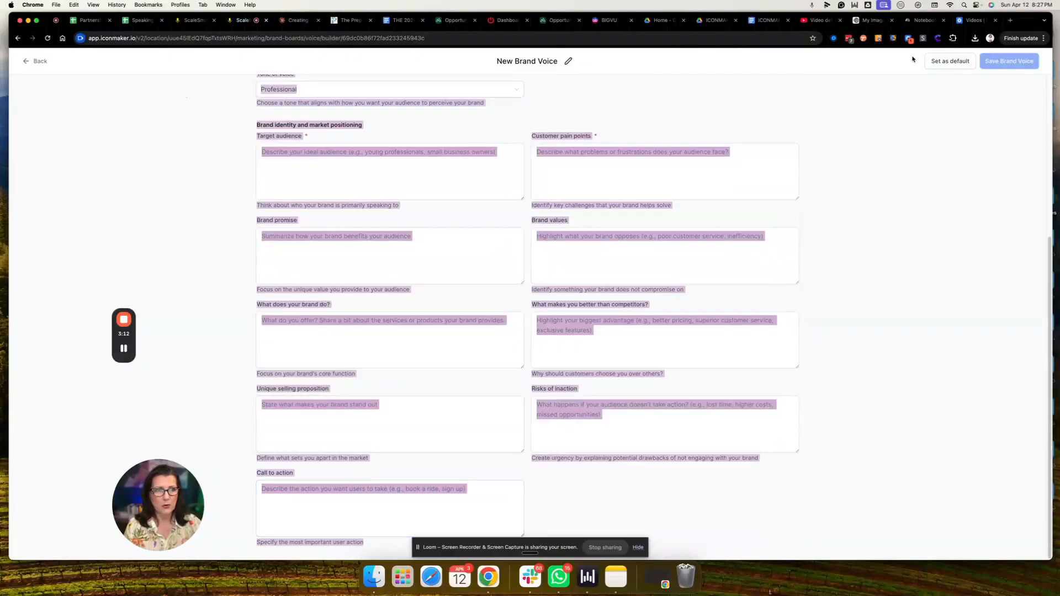
Step: Return to the NotebookLM chat and examine the answers for target audience, pain points, brand promise and brand values
{"action": "left_click", "coordinate": [918, 22]}
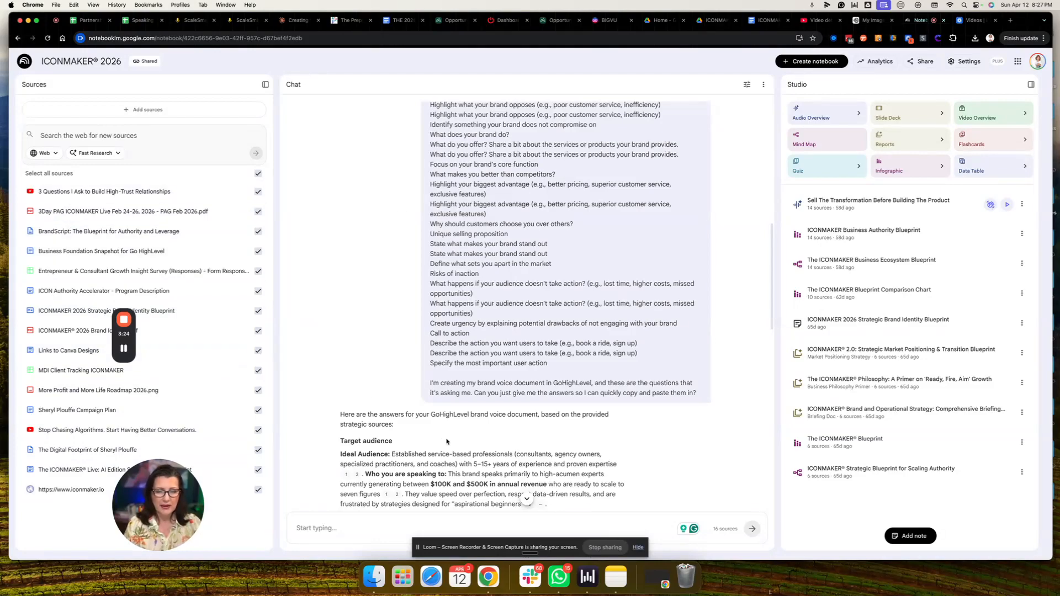
{"action": "scroll", "coordinate": [454, 450], "scroll_direction": "down", "scroll_amount": 5}
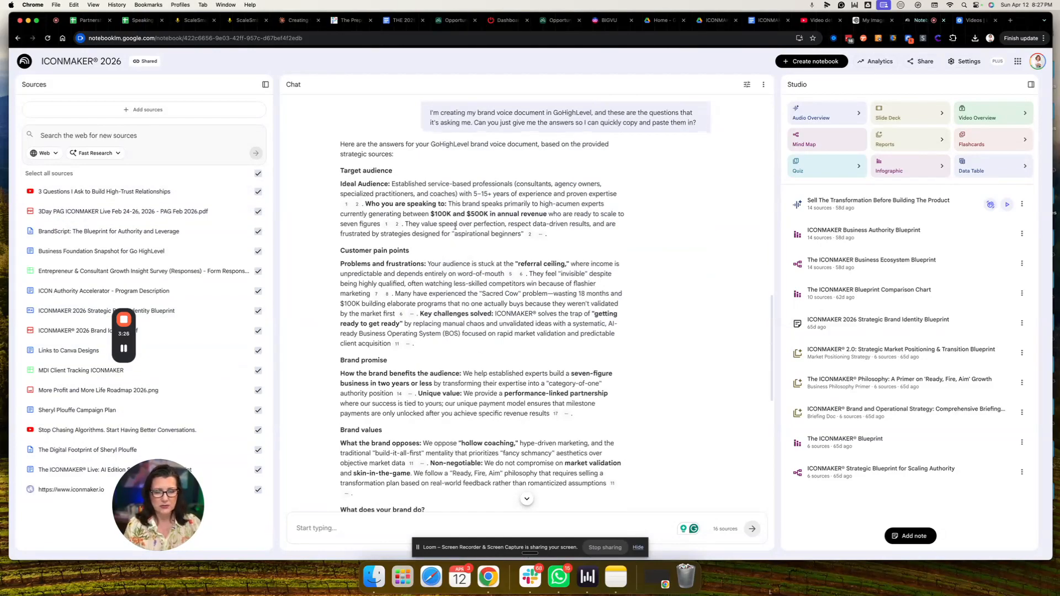
Step: Go back to the New Brand Voice form and open the target audience answer and the title for editing
{"action": "left_click", "coordinate": [241, 22]}
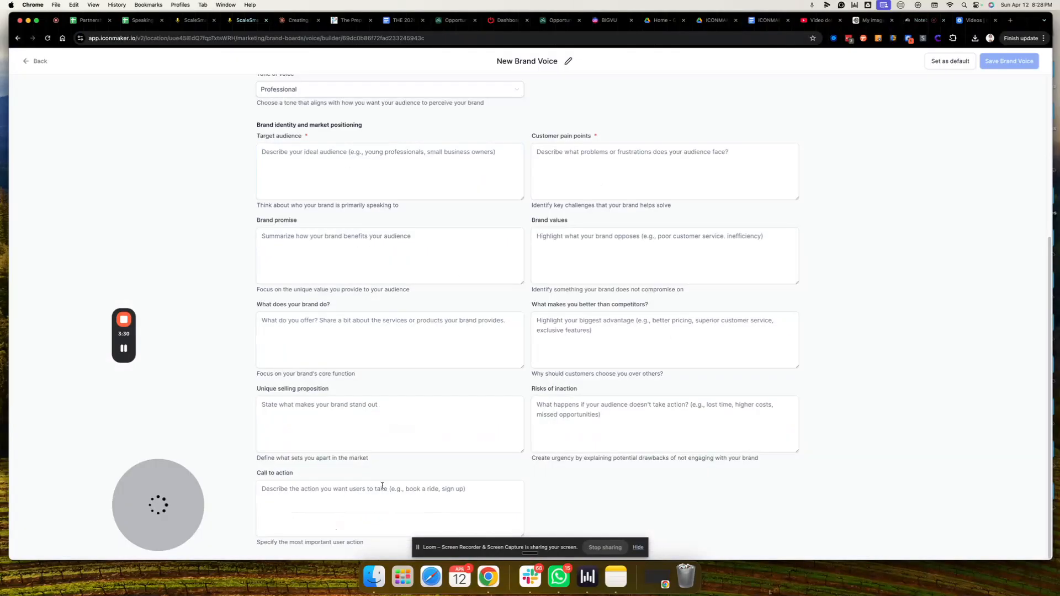
{"action": "left_click", "coordinate": [293, 154]}
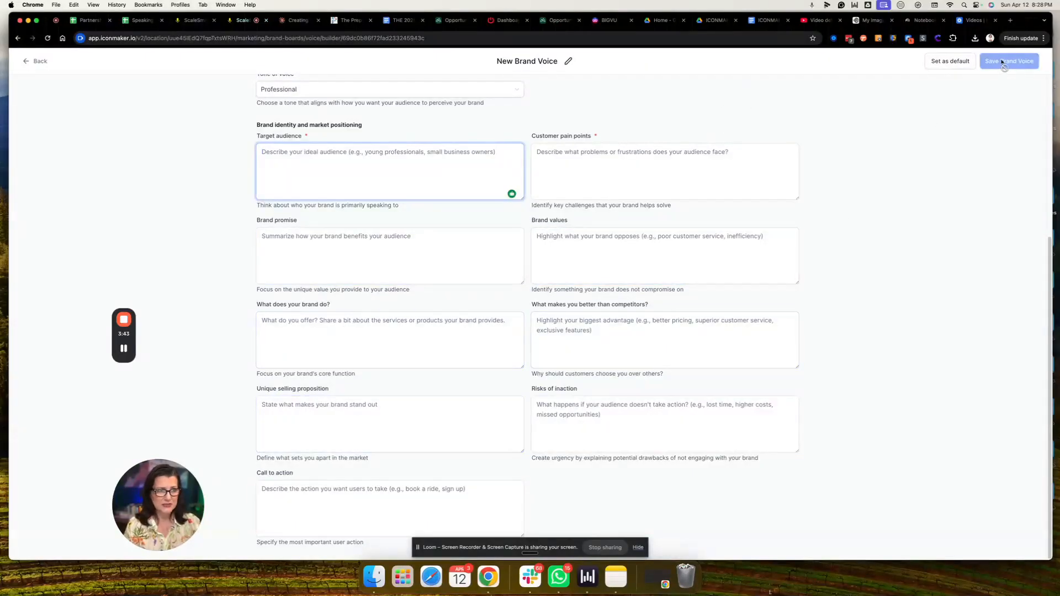
{"action": "left_click", "coordinate": [567, 61]}
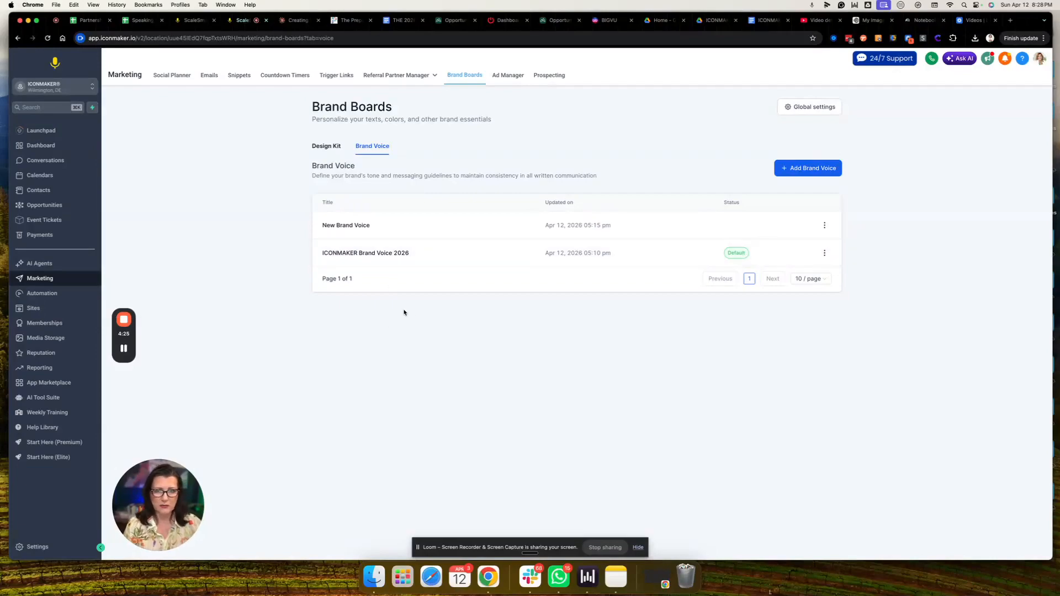
Step: Open ICONMAKER Brand Voice 2026, review its tone of voice and market positioning answers, and return to the brand voice list
{"action": "left_click", "coordinate": [398, 255]}
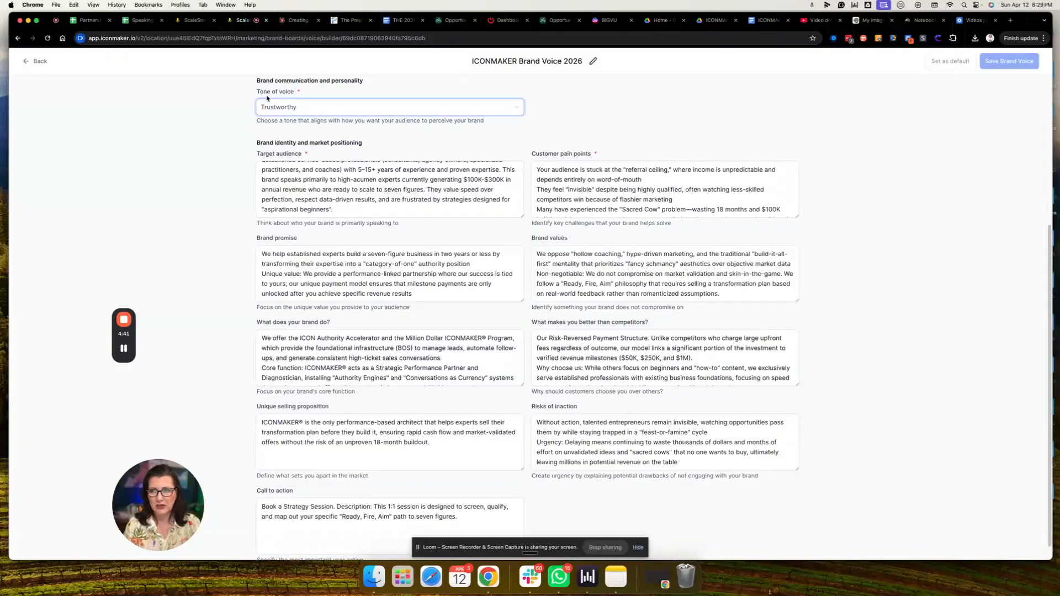
{"action": "left_click", "coordinate": [268, 177]}
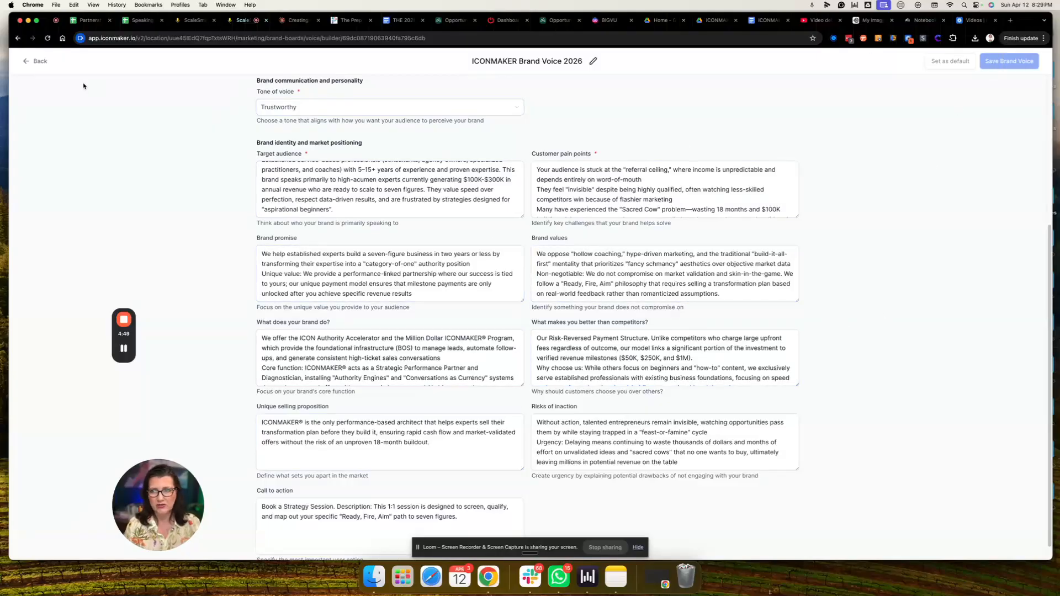
{"action": "left_click", "coordinate": [40, 62]}
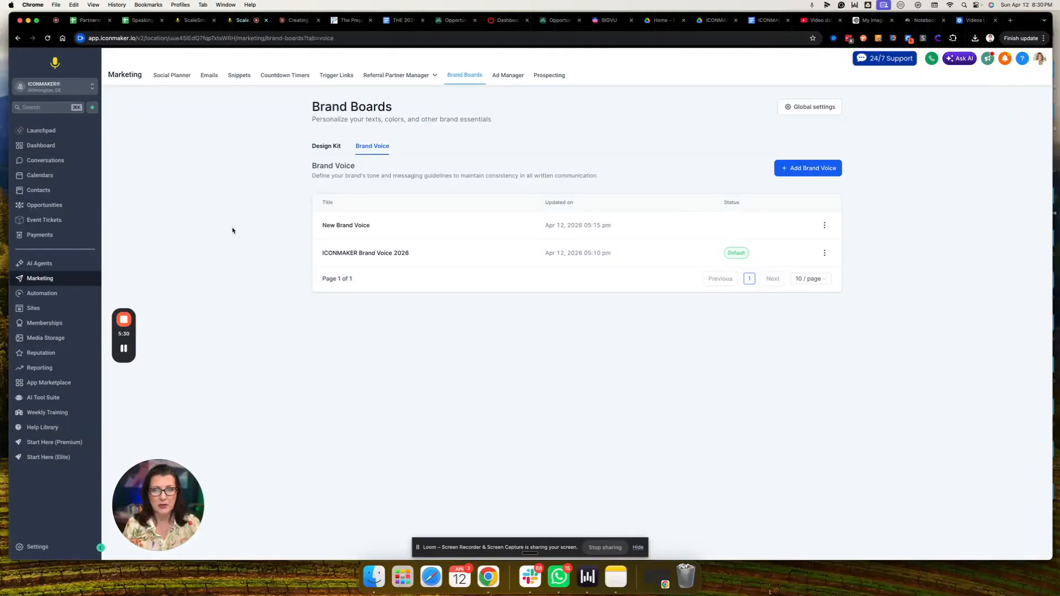
Step: Open the Brand Board 2026 design kit and view its color and typography settings
{"action": "left_click", "coordinate": [330, 146]}
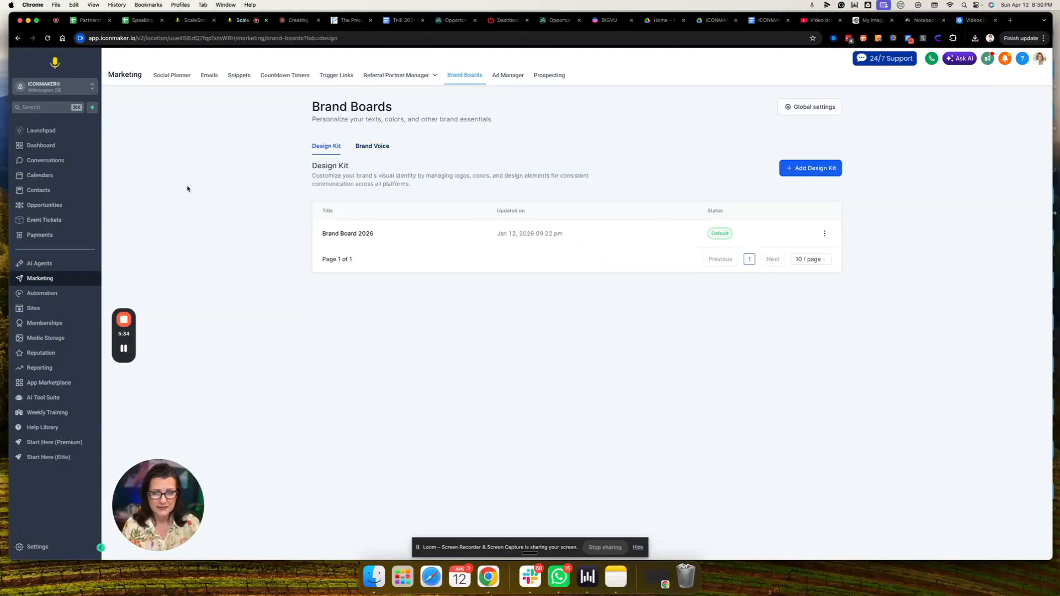
{"action": "left_click", "coordinate": [360, 234]}
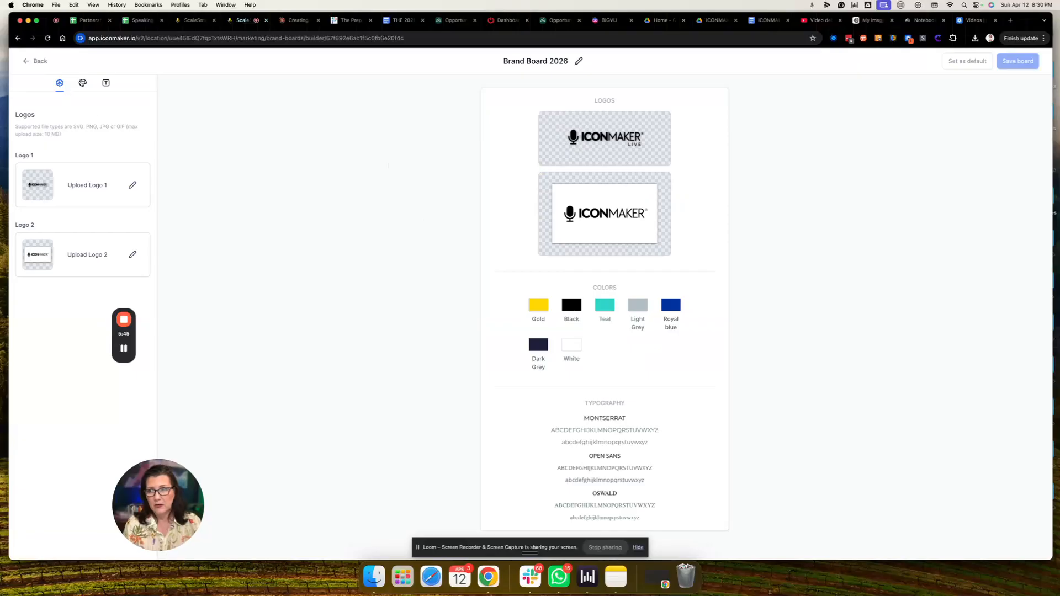
{"action": "left_click", "coordinate": [83, 84]}
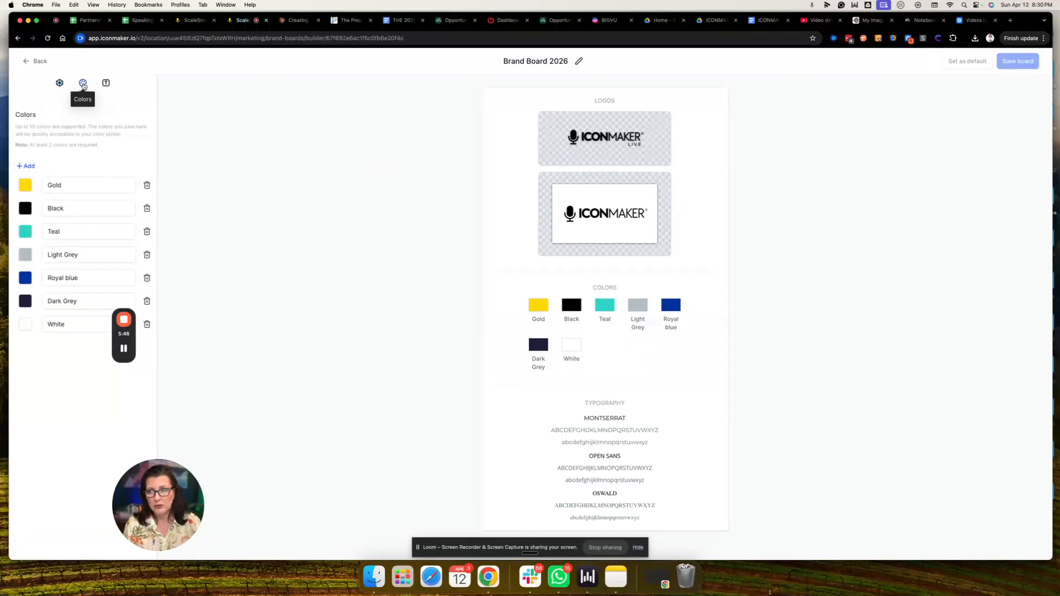
{"action": "left_click", "coordinate": [105, 83]}
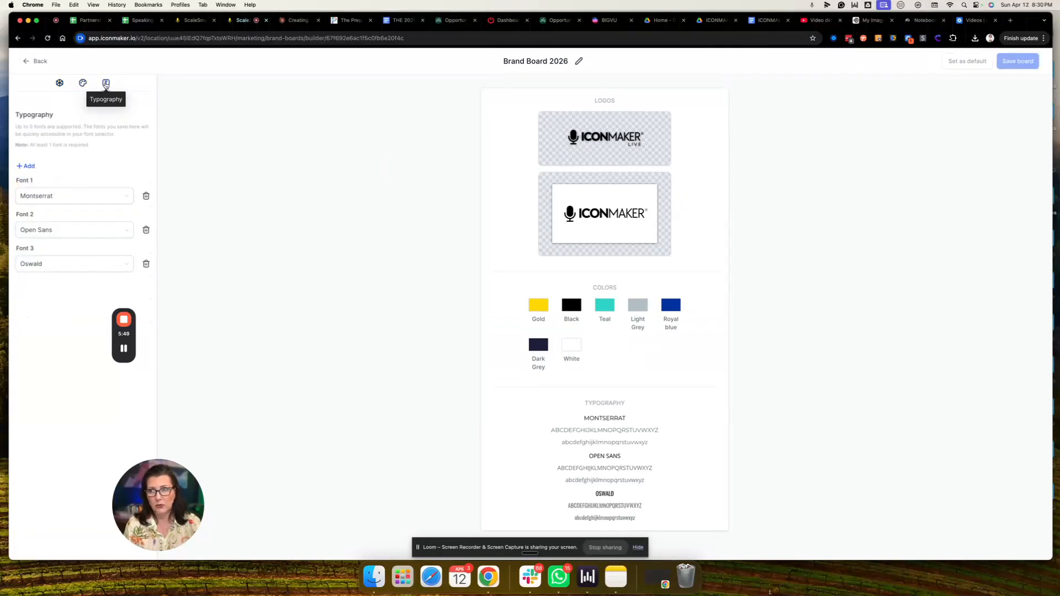
Step: Browse the typefaces available for Font 1 of the brand board
{"action": "left_click", "coordinate": [72, 196]}
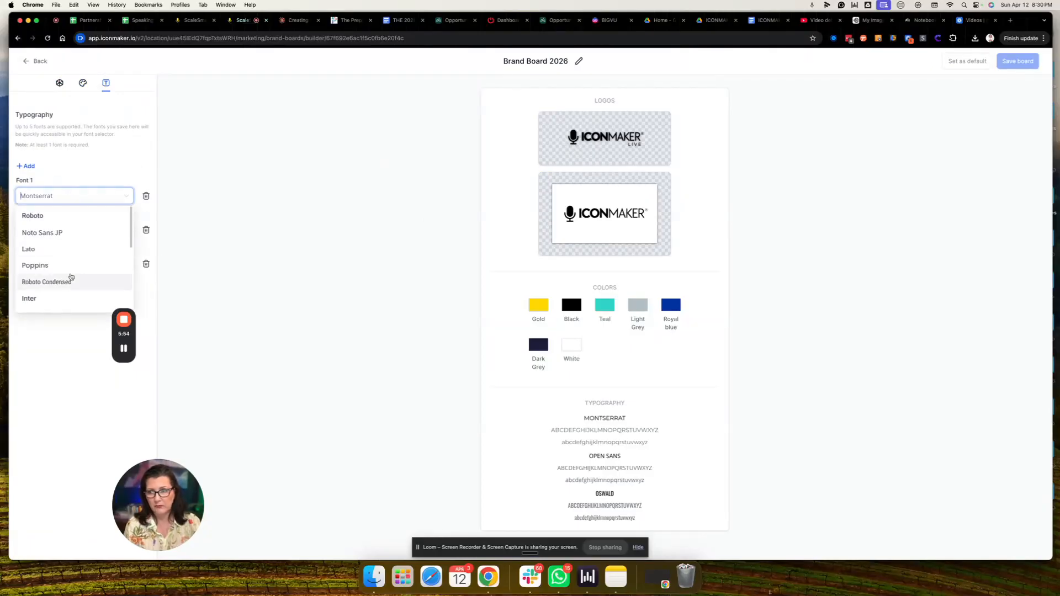
{"action": "scroll", "coordinate": [61, 246], "scroll_direction": "down", "scroll_amount": 10}
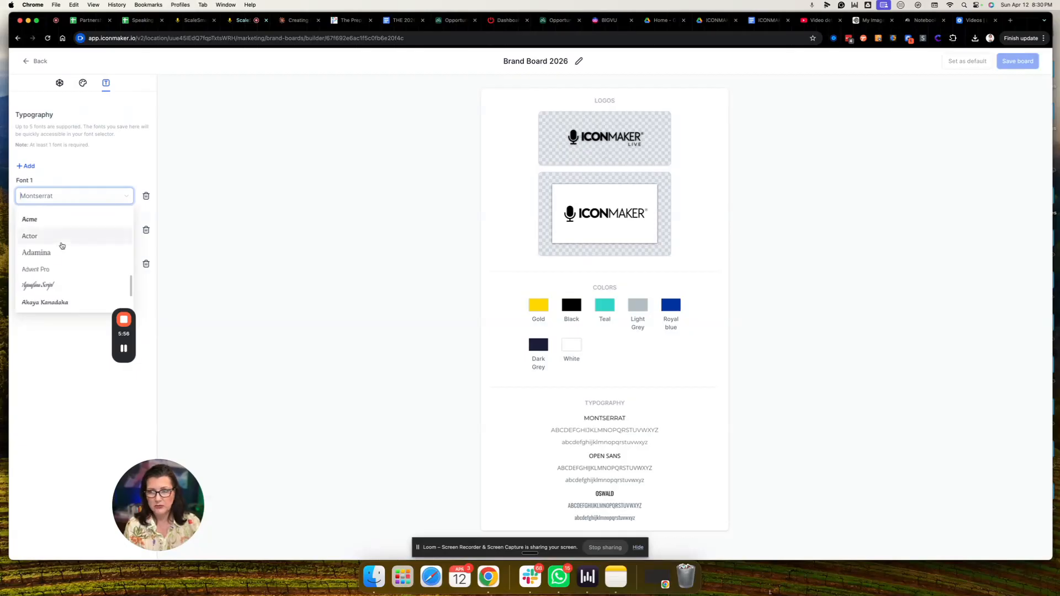
{"action": "scroll", "coordinate": [62, 246], "scroll_direction": "down", "scroll_amount": 3}
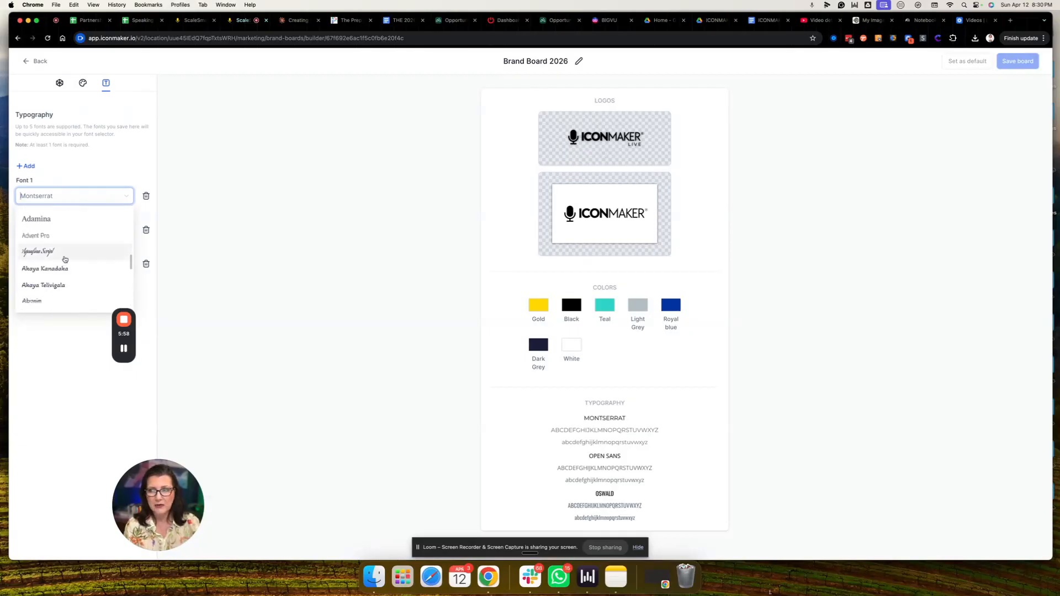
{"action": "scroll", "coordinate": [64, 257], "scroll_direction": "up", "scroll_amount": 12}
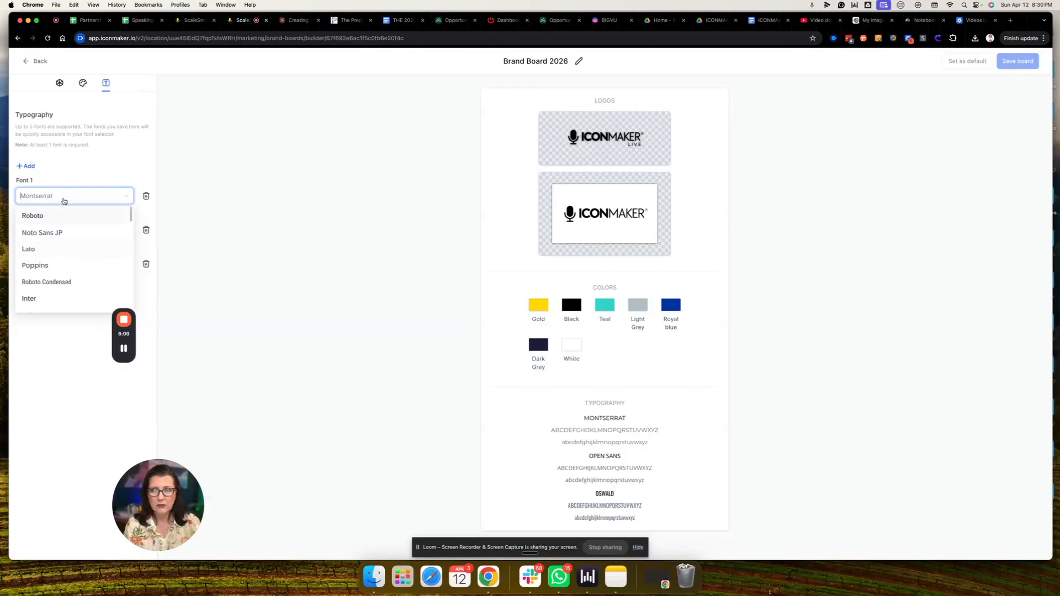
Step: Add a fourth font to the brand board's typography
{"action": "left_click", "coordinate": [55, 161]}
{"action": "left_click", "coordinate": [27, 166]}
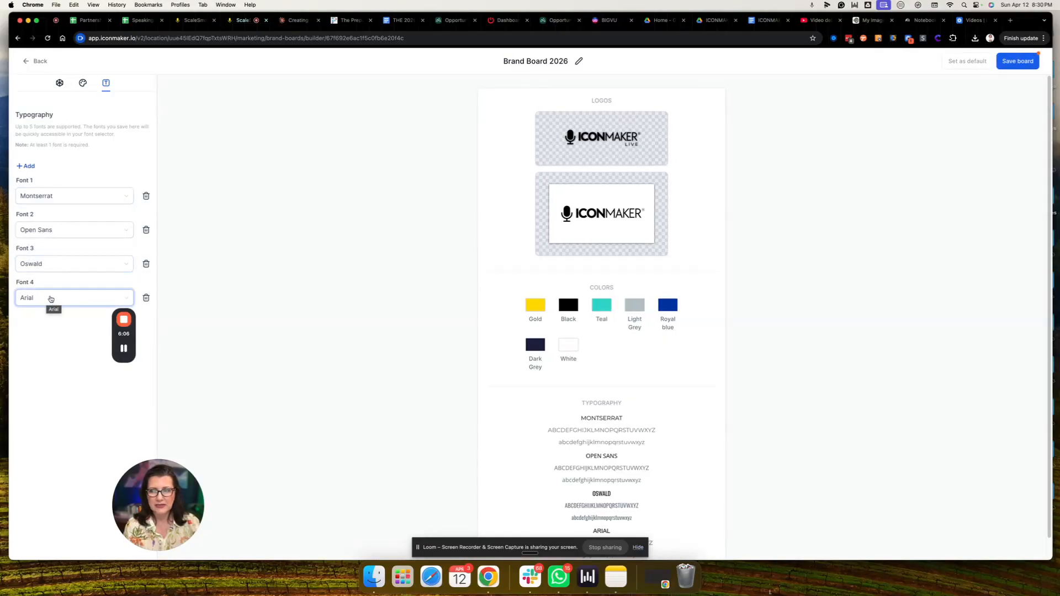
Step: Browse the typefaces offered for Font 1 without changing it, and remove the fourth font, Arial, from the typography
{"action": "left_click", "coordinate": [61, 197]}
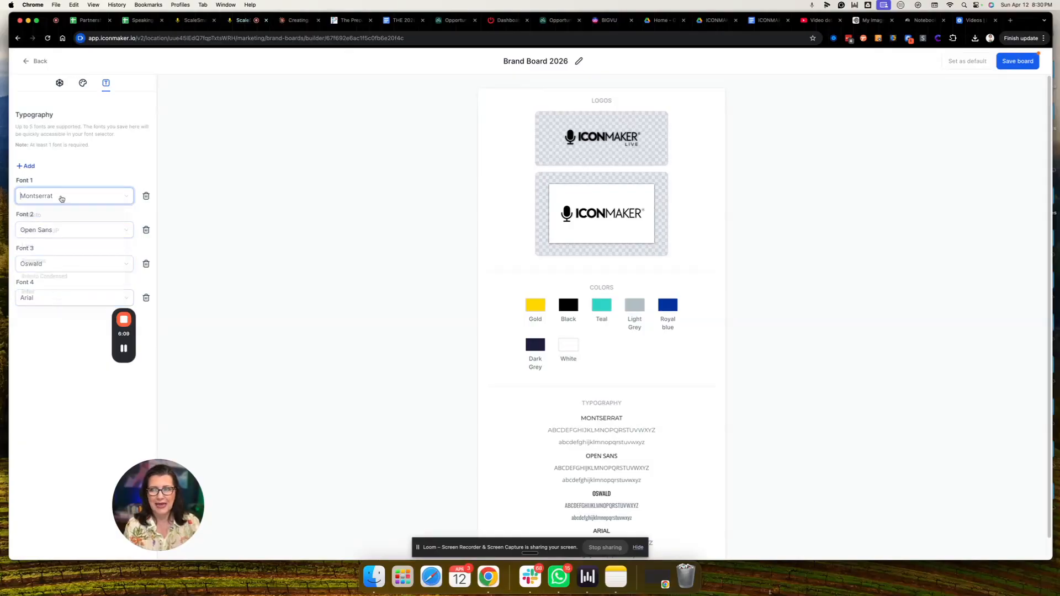
{"action": "scroll", "coordinate": [66, 306], "scroll_direction": "down", "scroll_amount": 10}
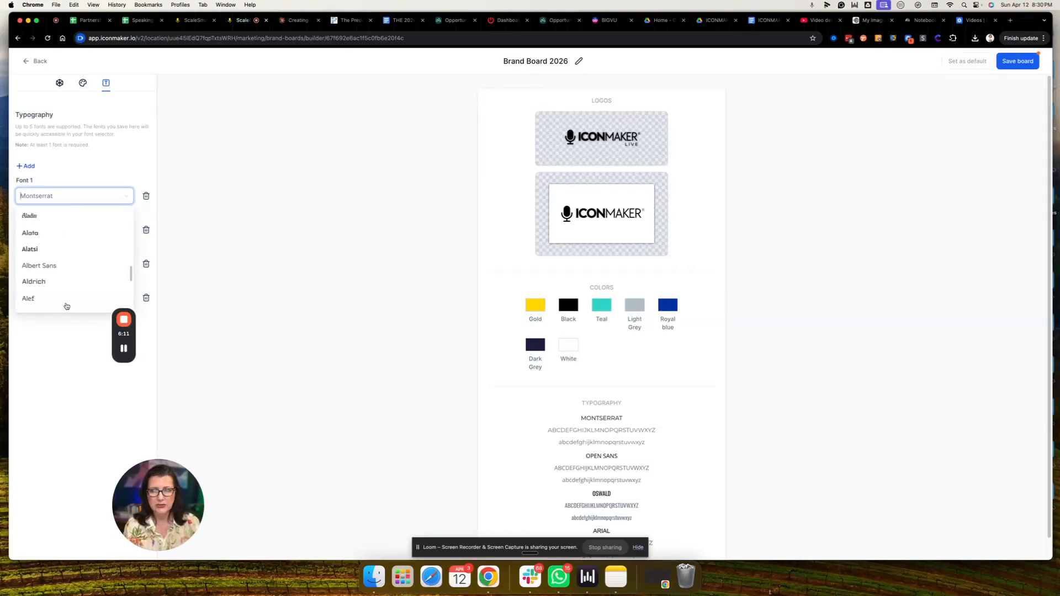
{"action": "scroll", "coordinate": [66, 305], "scroll_direction": "down", "scroll_amount": 5}
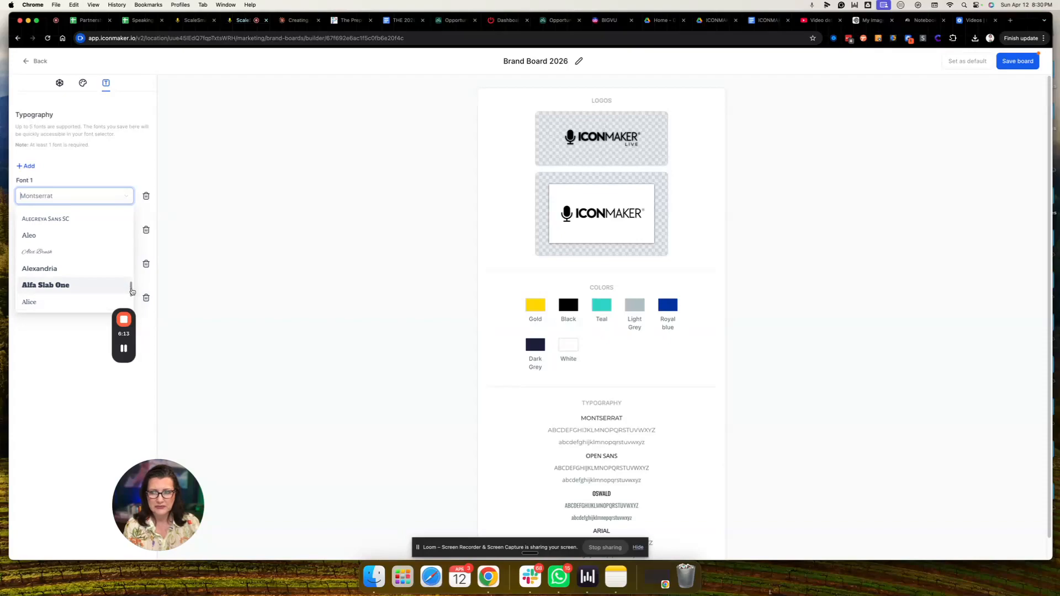
{"action": "scroll", "coordinate": [128, 292], "scroll_direction": "down", "scroll_amount": 5}
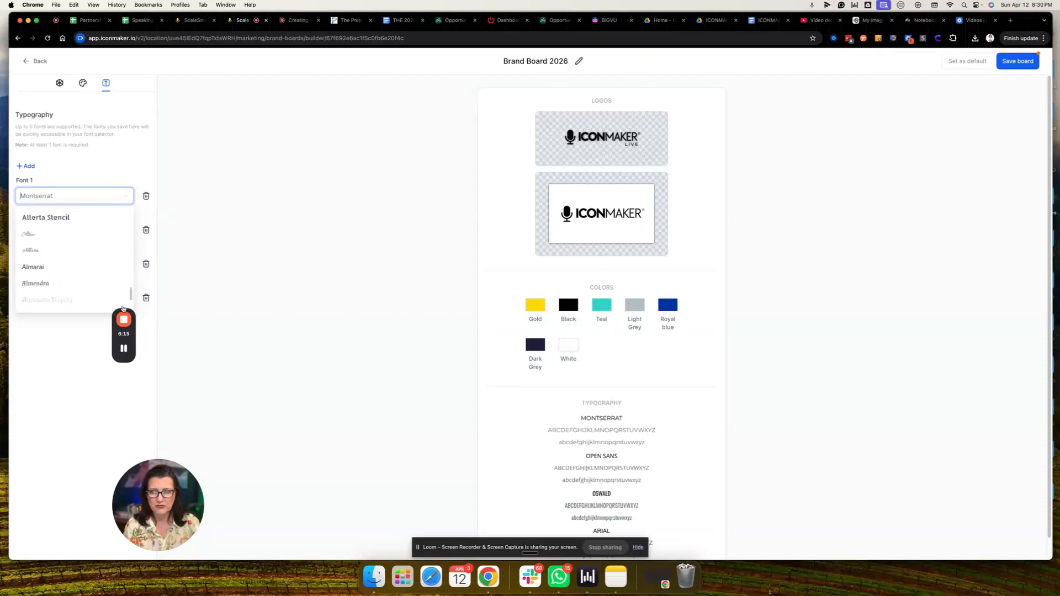
{"action": "scroll", "coordinate": [83, 265], "scroll_direction": "up", "scroll_amount": 20}
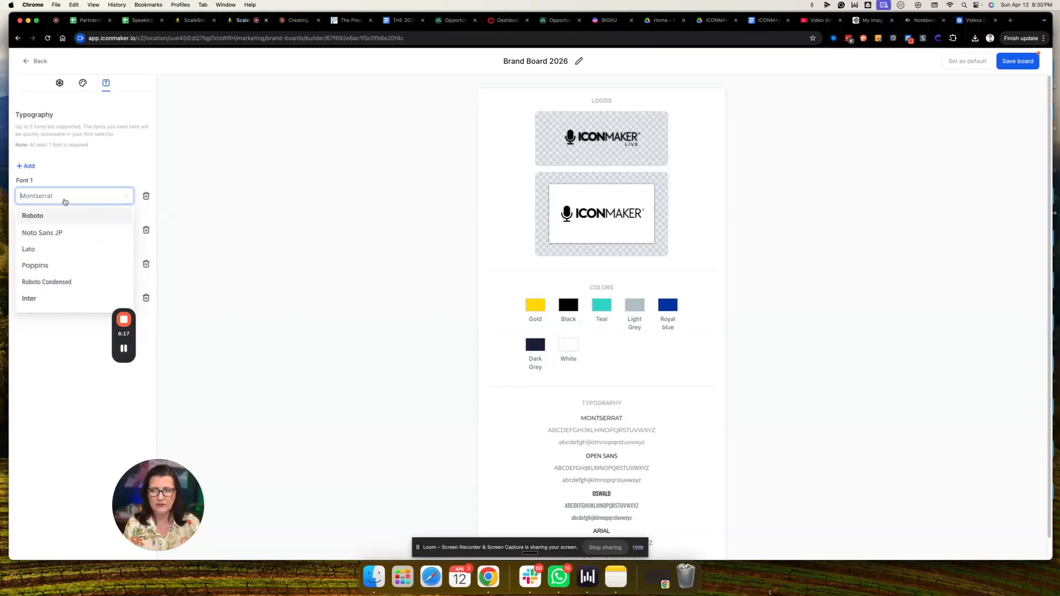
{"action": "left_click", "coordinate": [65, 171]}
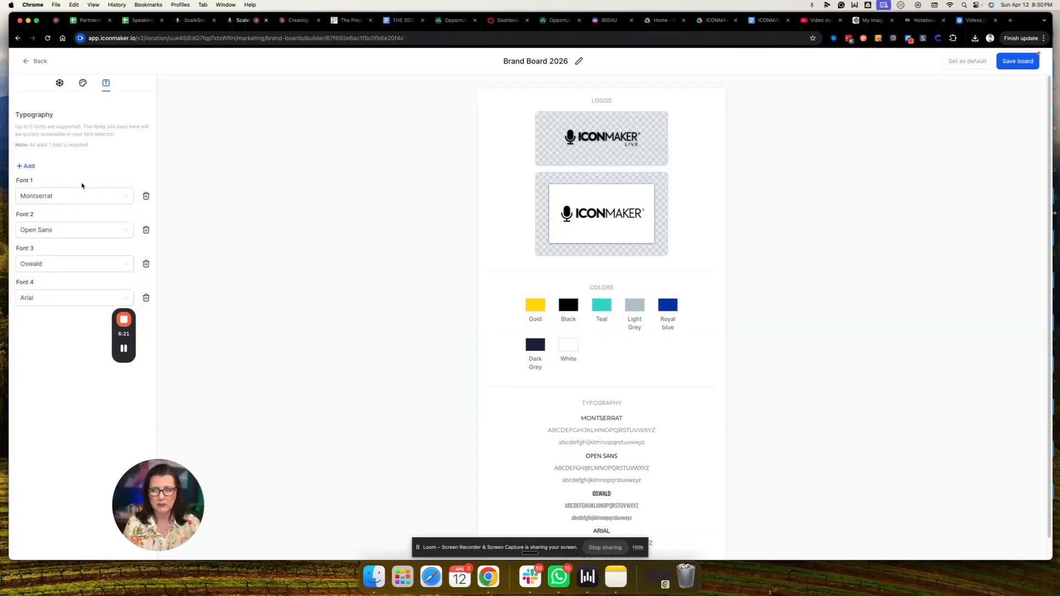
{"action": "left_click", "coordinate": [146, 298]}
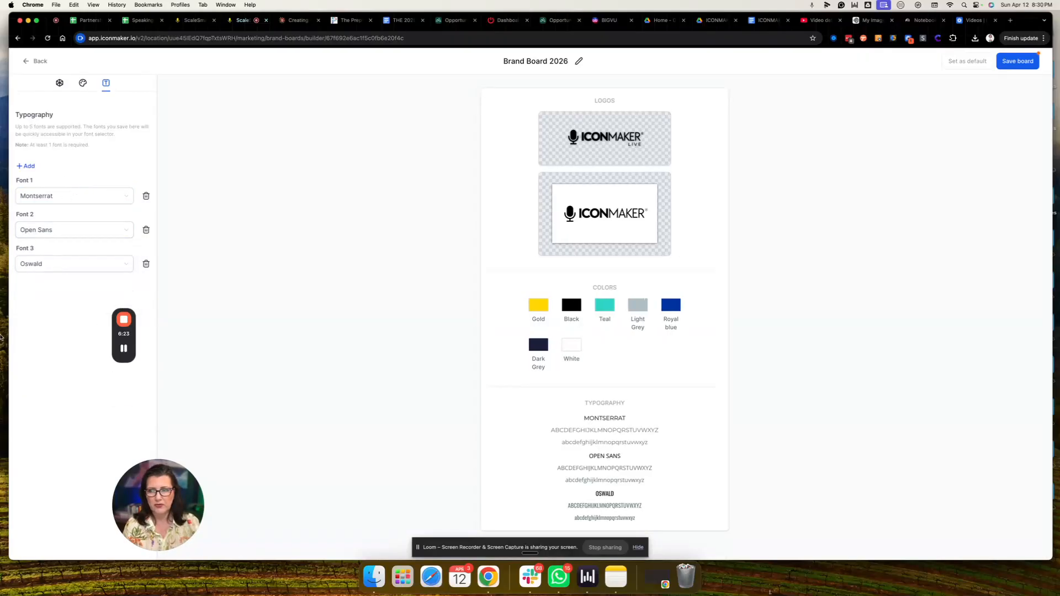
Step: Inspect the Gold brand color's picker and its HEX and RGB format options, keeping HEX, and close the picker
{"action": "left_click", "coordinate": [83, 83]}
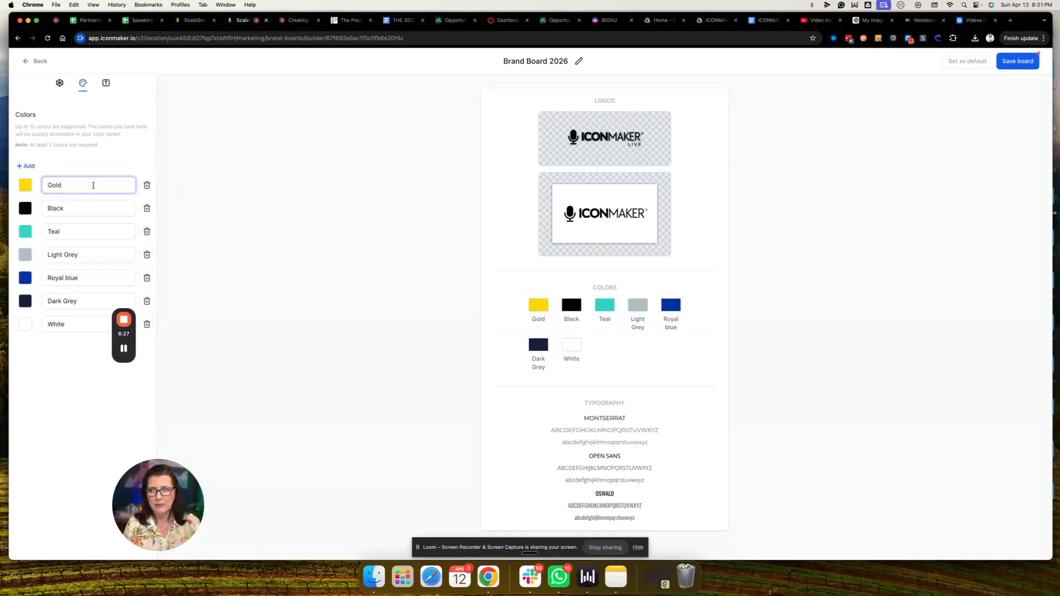
{"action": "left_click", "coordinate": [24, 189]}
{"action": "left_click", "coordinate": [56, 269]}
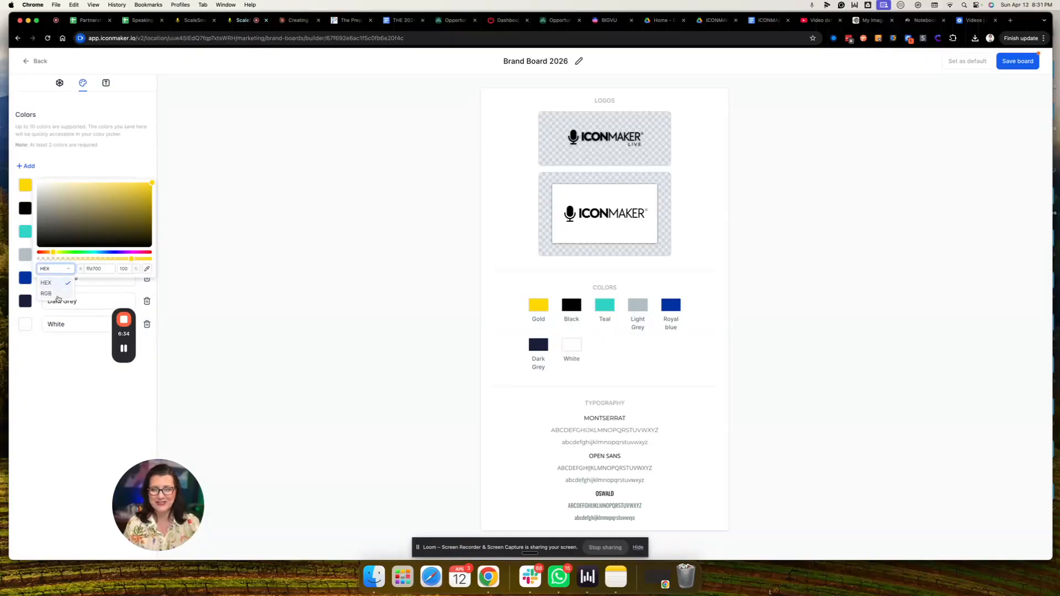
{"action": "left_click", "coordinate": [55, 285]}
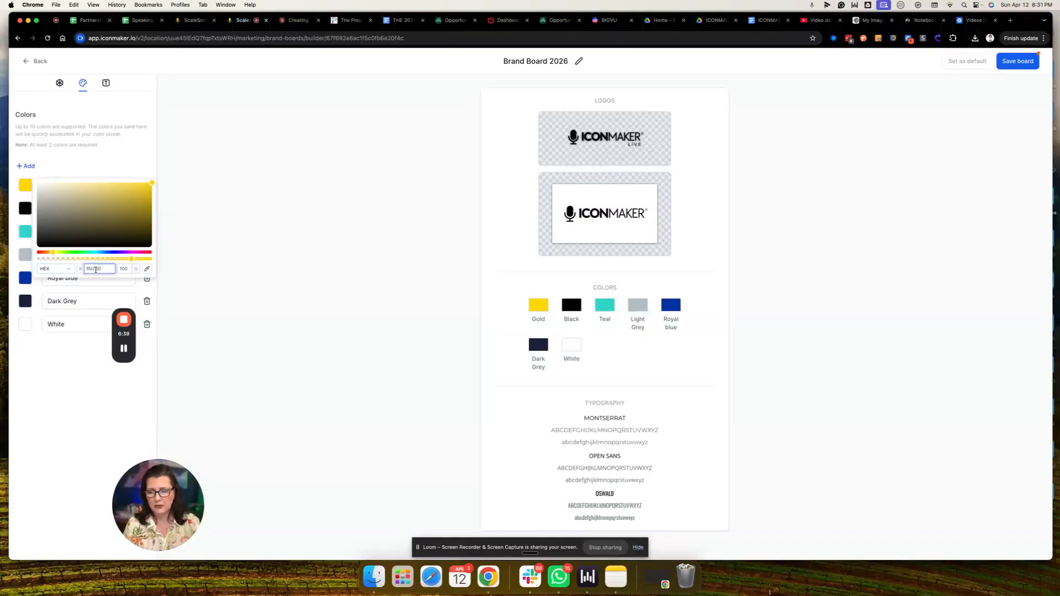
{"action": "left_click", "coordinate": [88, 168]}
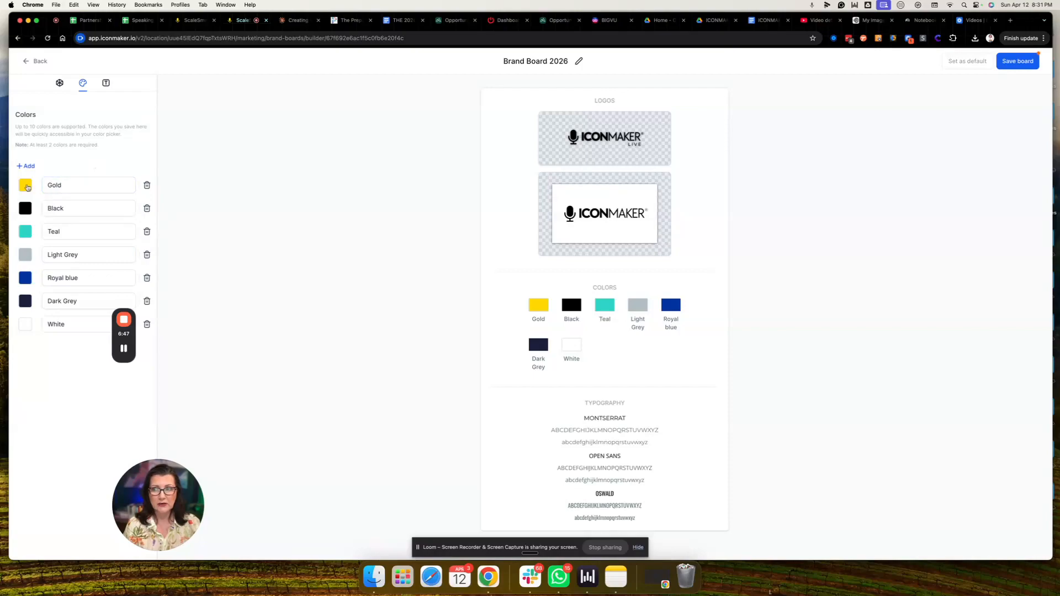
Step: View the board's logo settings, save Brand Board 2026, and return to the design kit list
{"action": "left_click", "coordinate": [59, 83]}
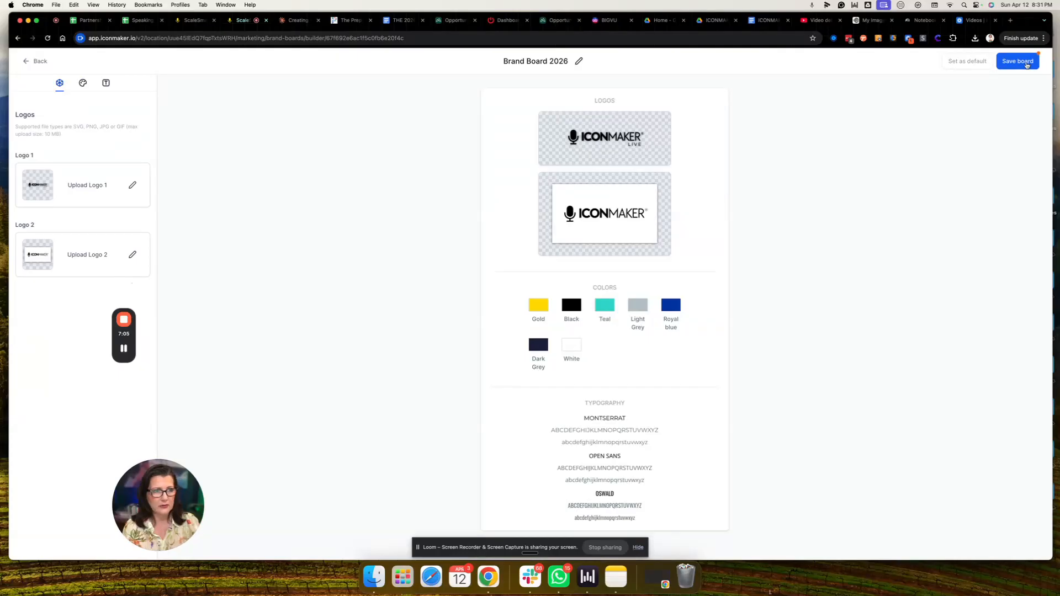
{"action": "left_click", "coordinate": [1021, 61]}
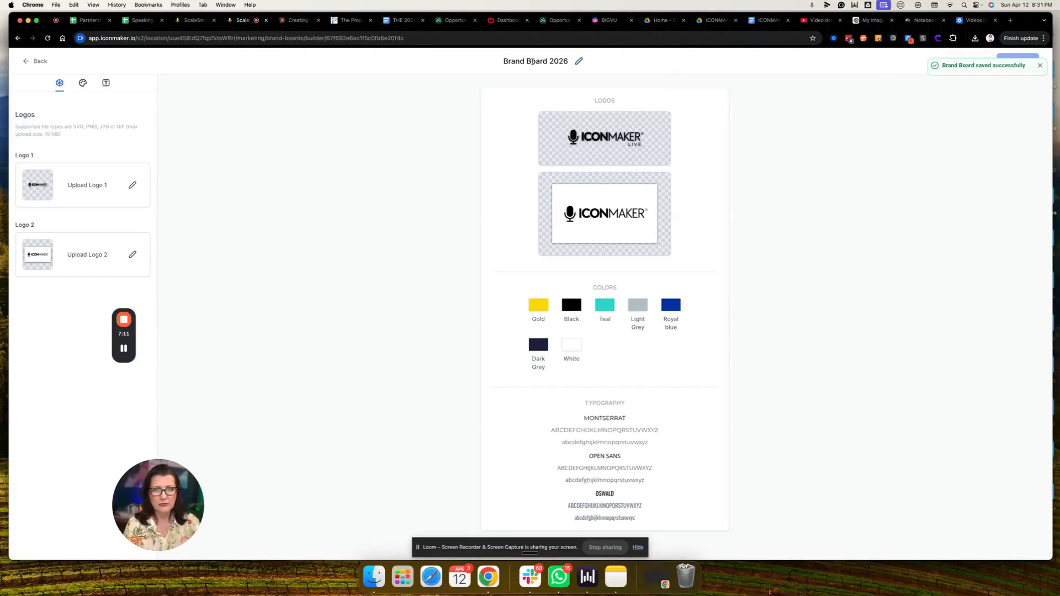
{"action": "left_click", "coordinate": [38, 62]}
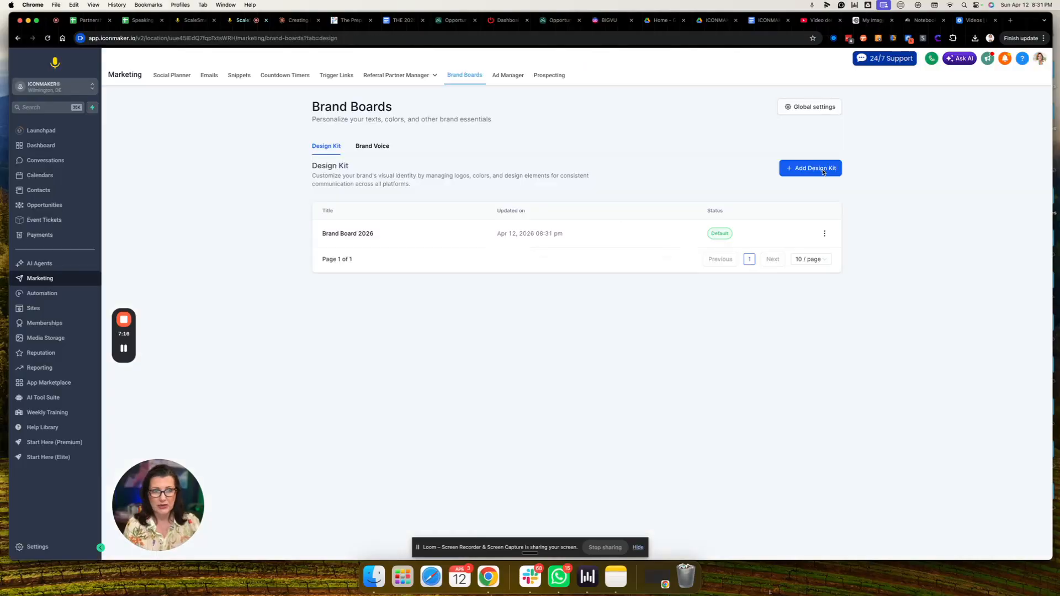